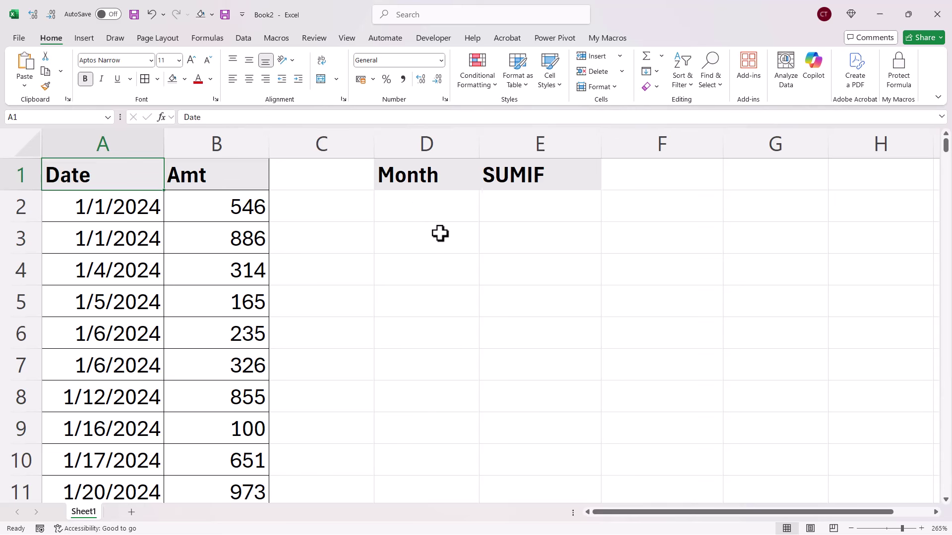
# - Enter Jan 2024 in cell D2 as the first entry under the Month header
pyautogui.click(422, 207)
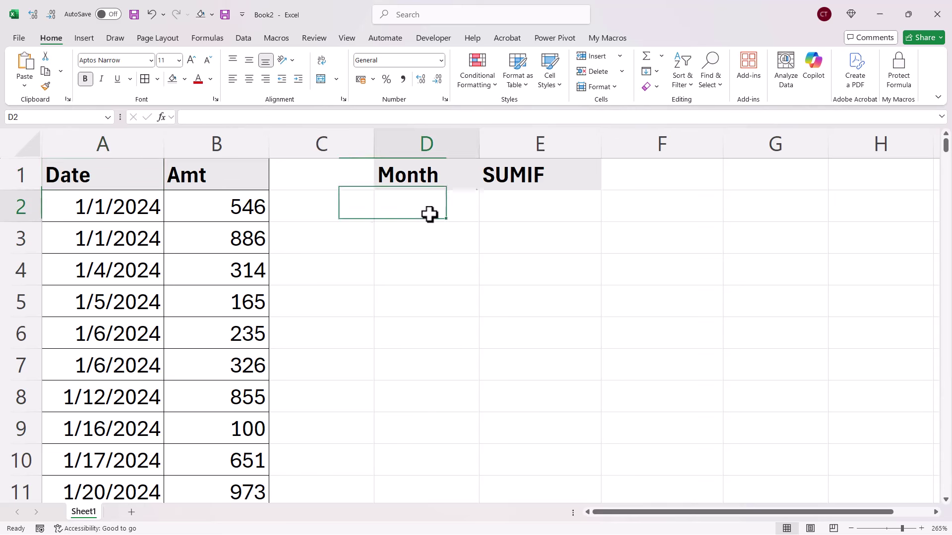
pyautogui.write('Jan 202')
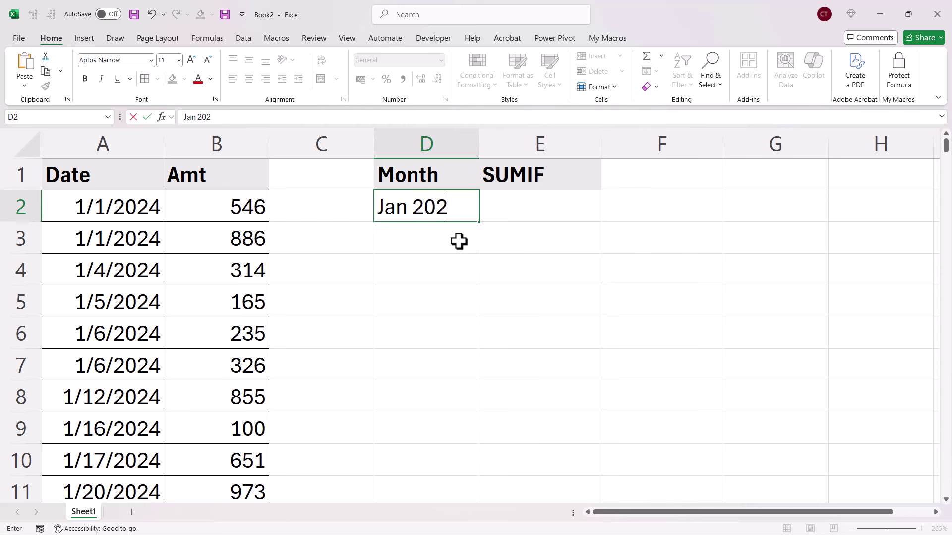
pyautogui.write('4')
pyautogui.press('Return')
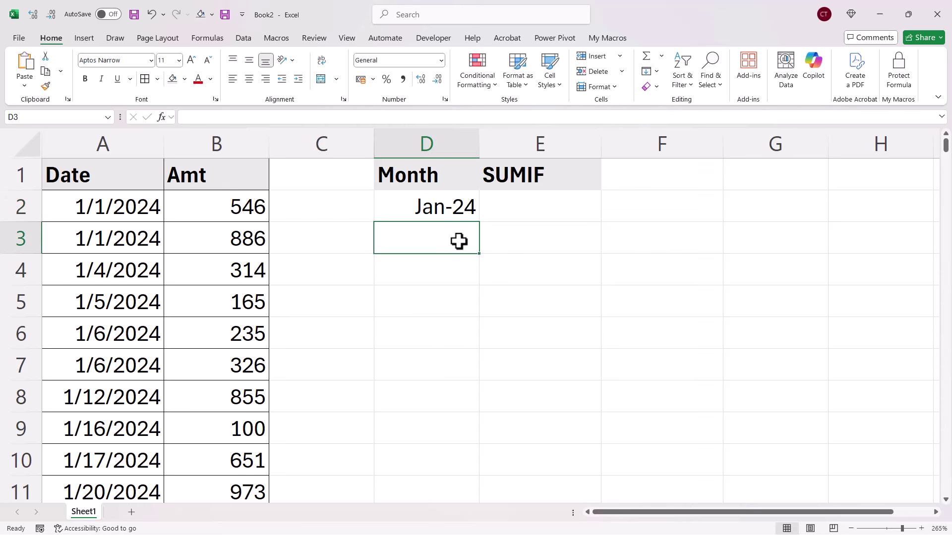
# - Fill the month series from D2 down to D20
pyautogui.click(450, 206)
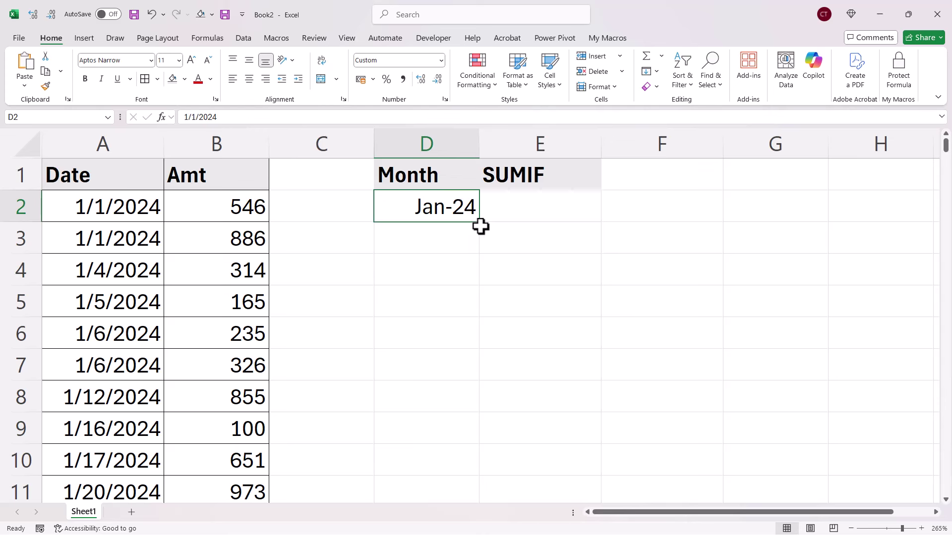
pyautogui.moveTo(480, 224); pyautogui.dragTo(448, 377)
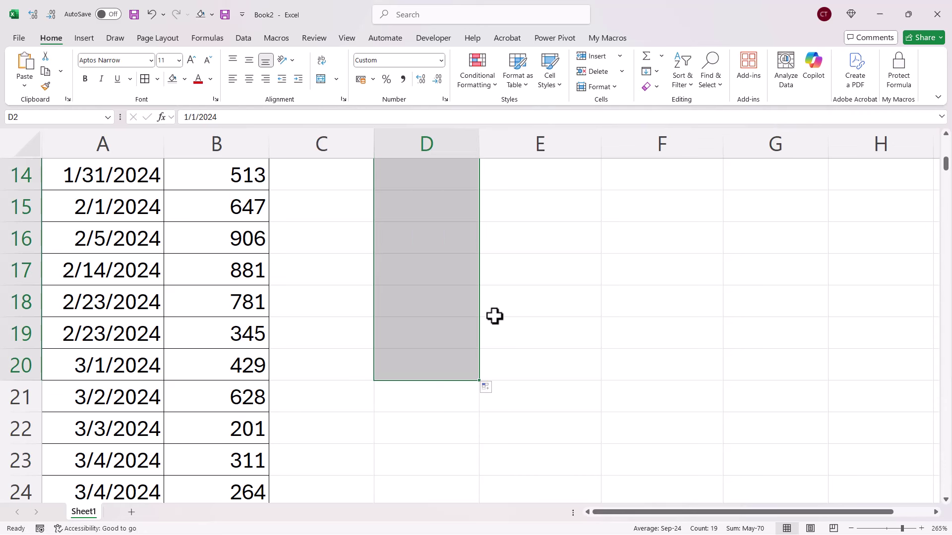
pyautogui.scroll(5, 501, 298)
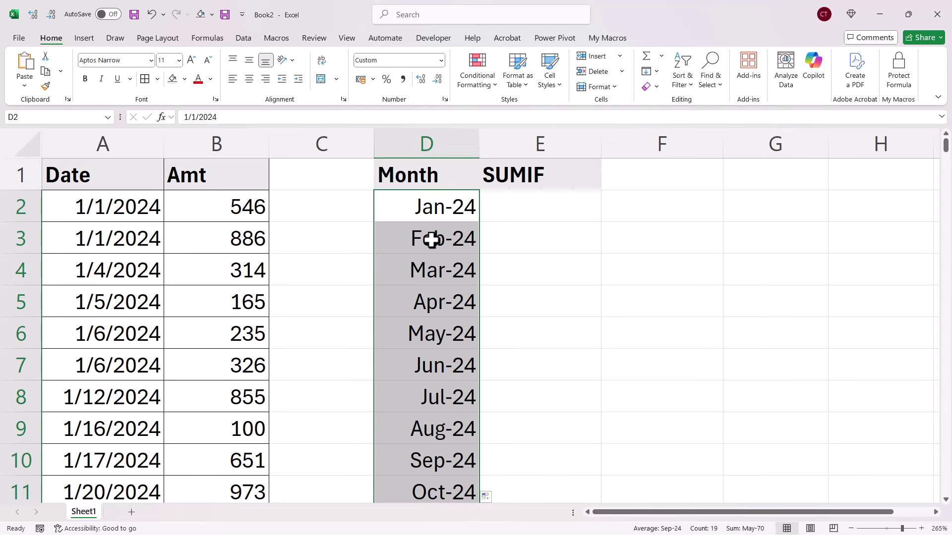
# - Try the Short Date format on the first month in D2 and undo it
pyautogui.click(428, 205)
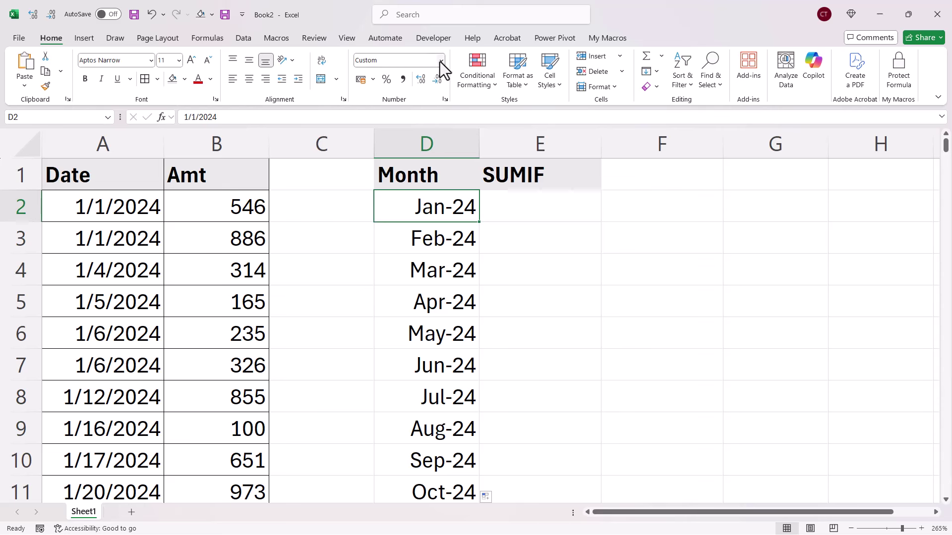
pyautogui.click(440, 61)
pyautogui.click(407, 194)
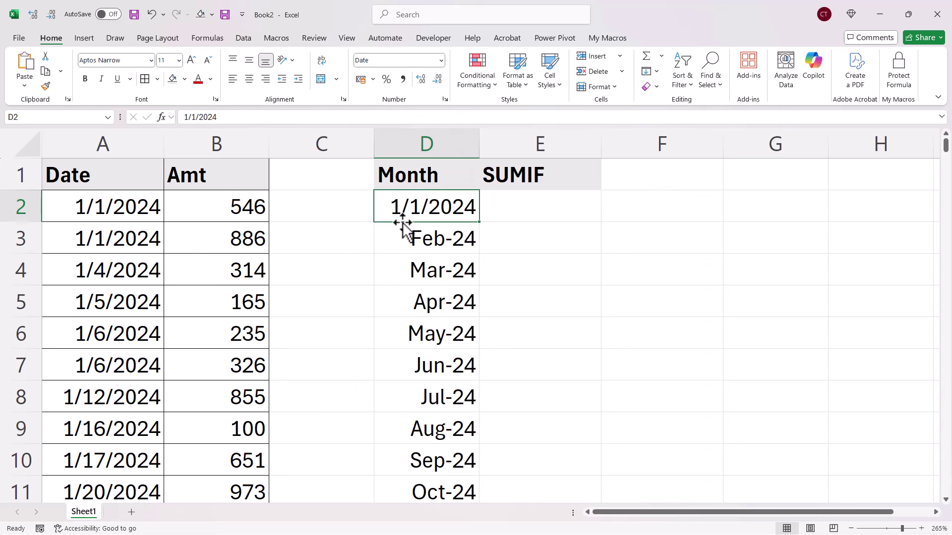
pyautogui.hotkey('ctrl', 'z')
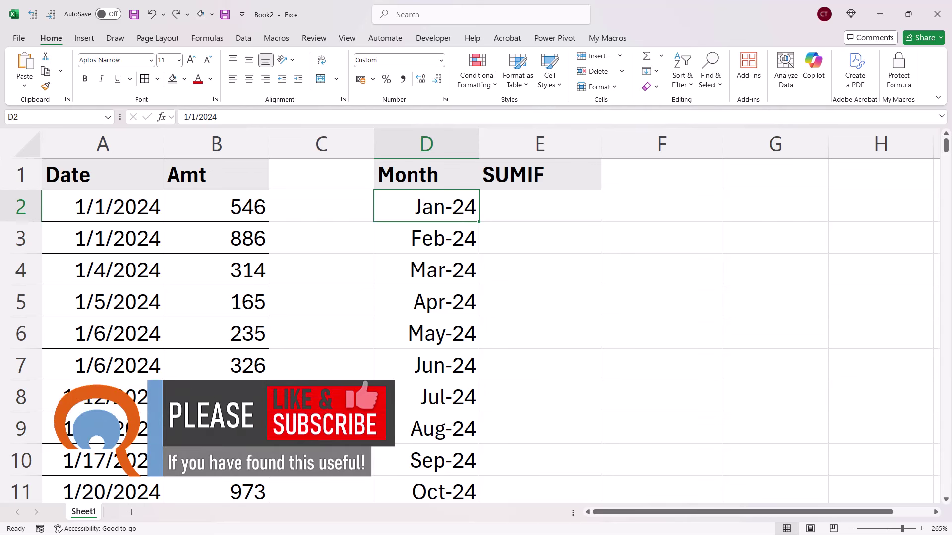
# - Enter the formula =EDATE(D2,1) in cell E2 to return the date one month after D2
pyautogui.click(540, 207)
pyautogui.write('=edate')
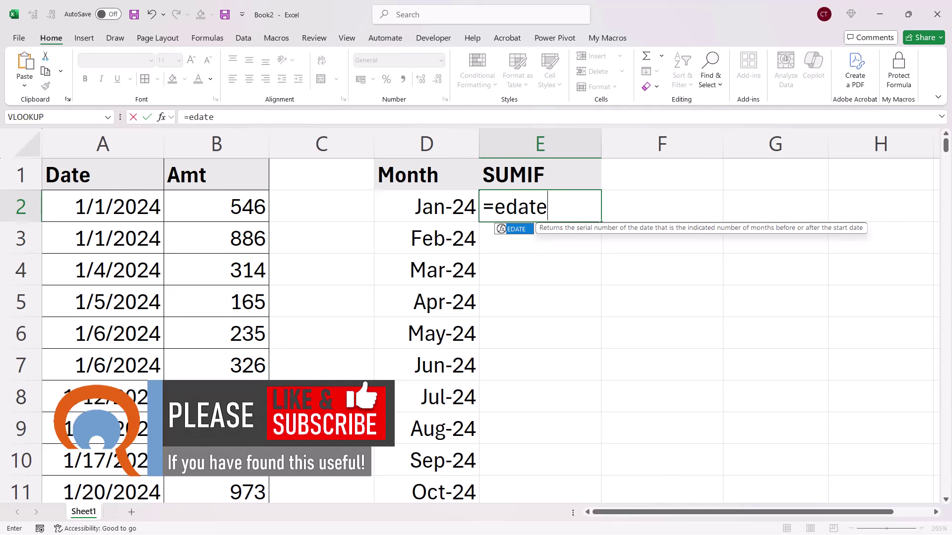
pyautogui.write('(')
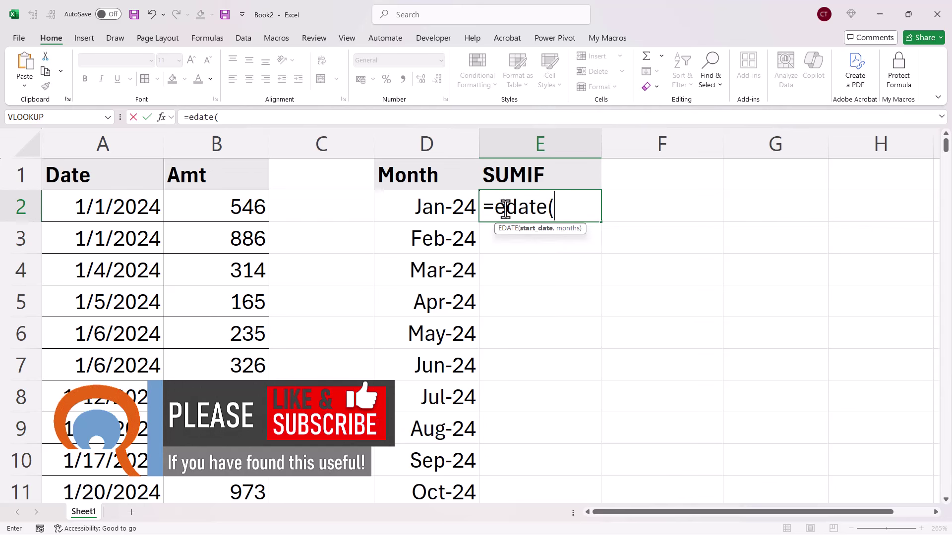
pyautogui.click(418, 206)
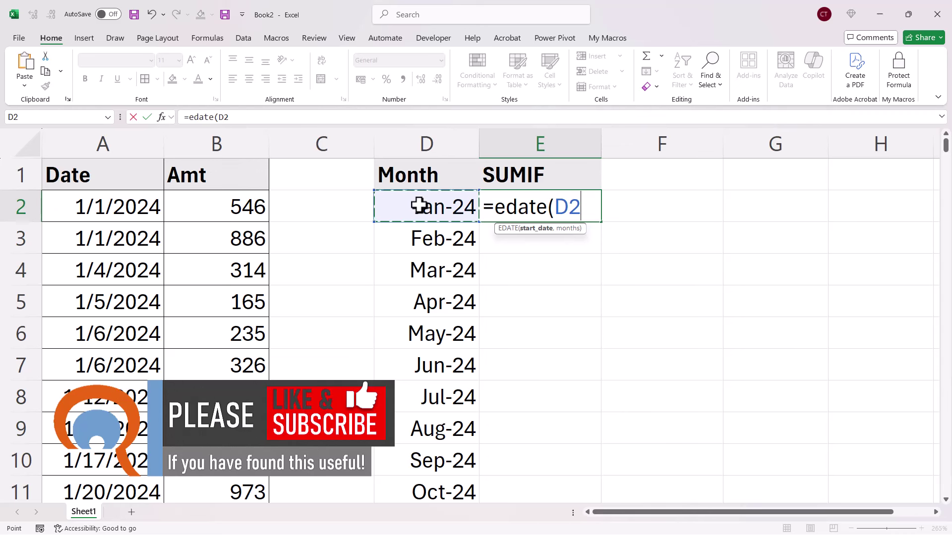
pyautogui.write(',')
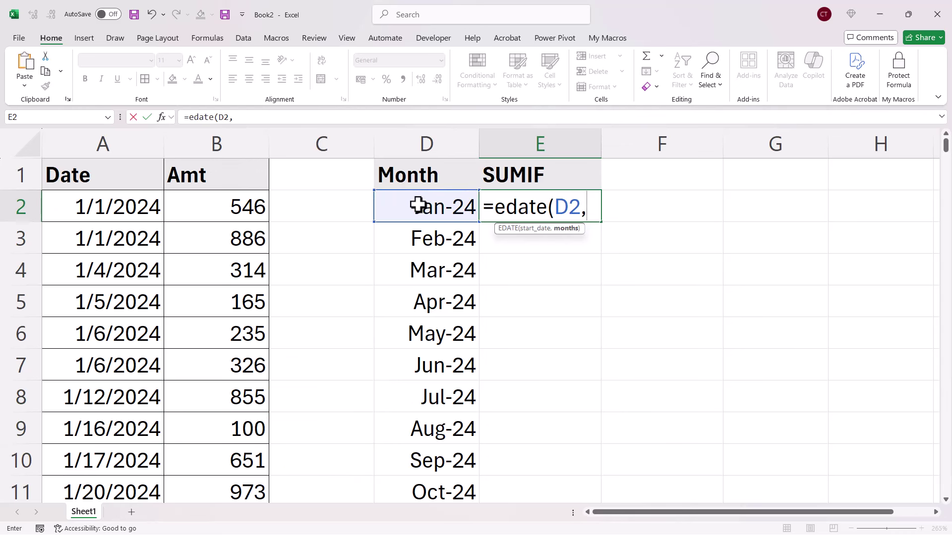
pyautogui.write('1')
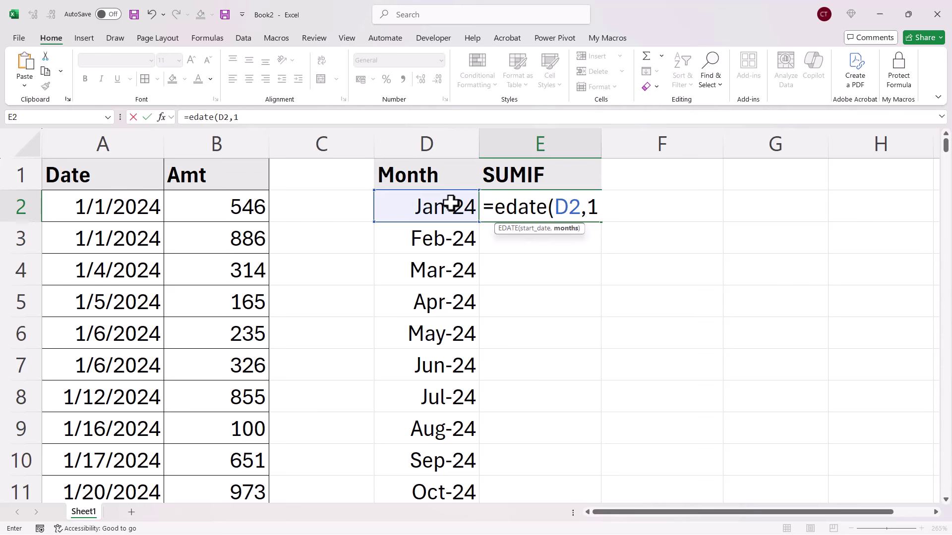
pyautogui.write(')')
pyautogui.press('Return')
# - Format the EDATE result in E2 as Short Date and review its formula without changing it
pyautogui.click(540, 198)
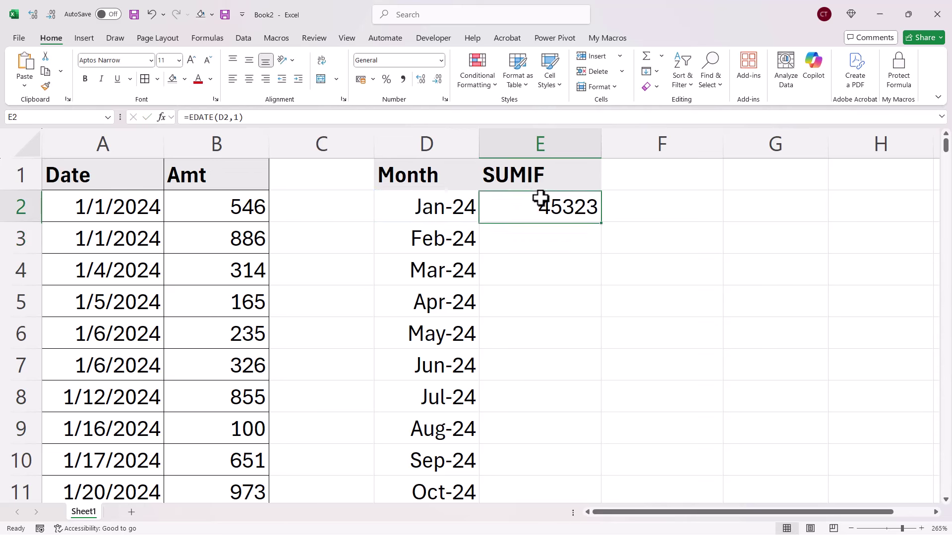
pyautogui.click(441, 60)
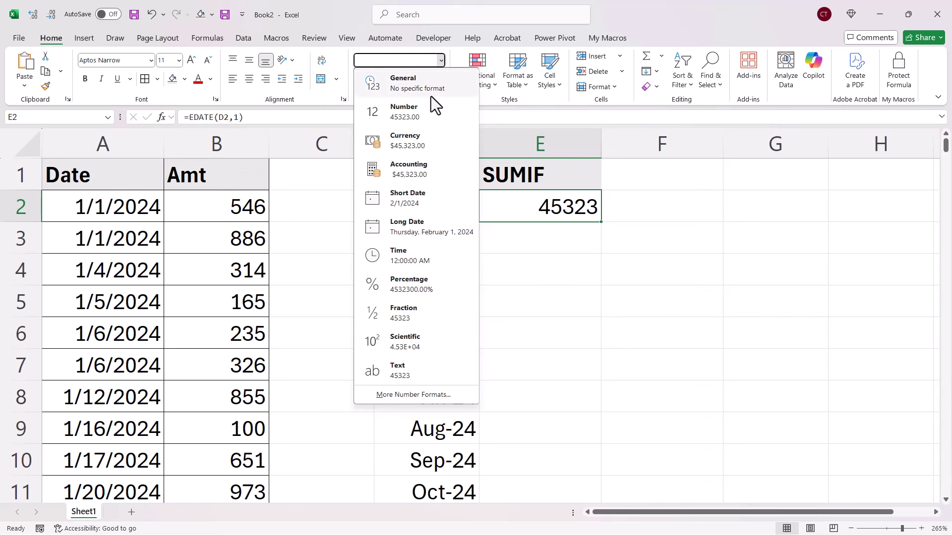
pyautogui.click(426, 196)
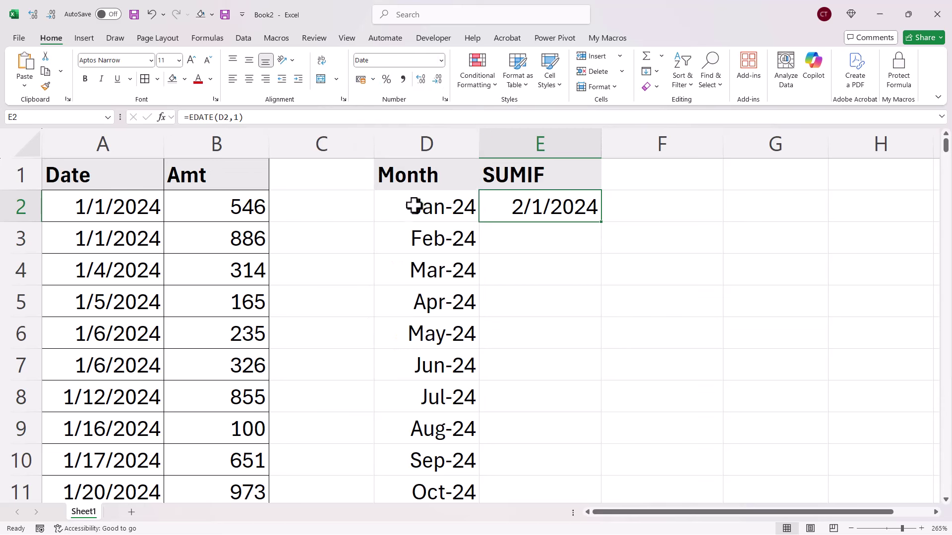
pyautogui.doubleClick(522, 207)
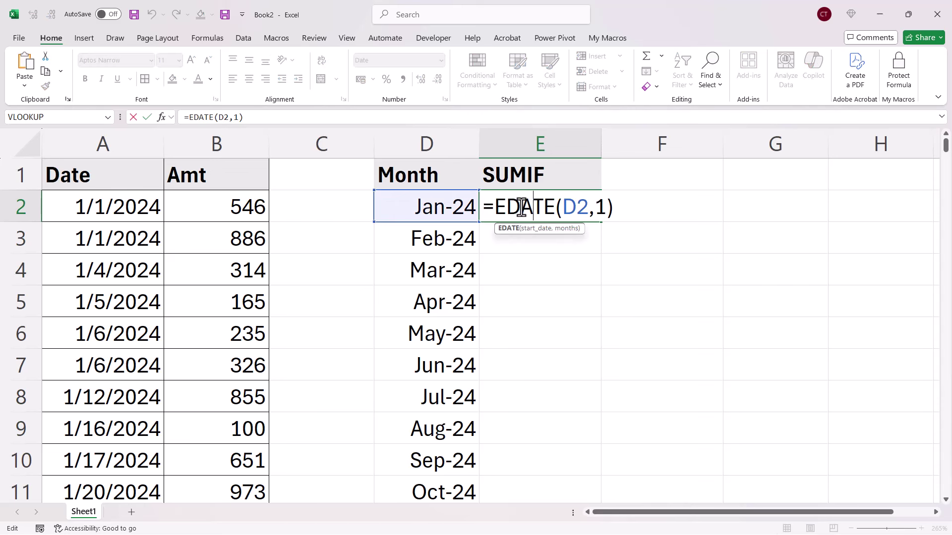
pyautogui.press('Escape')
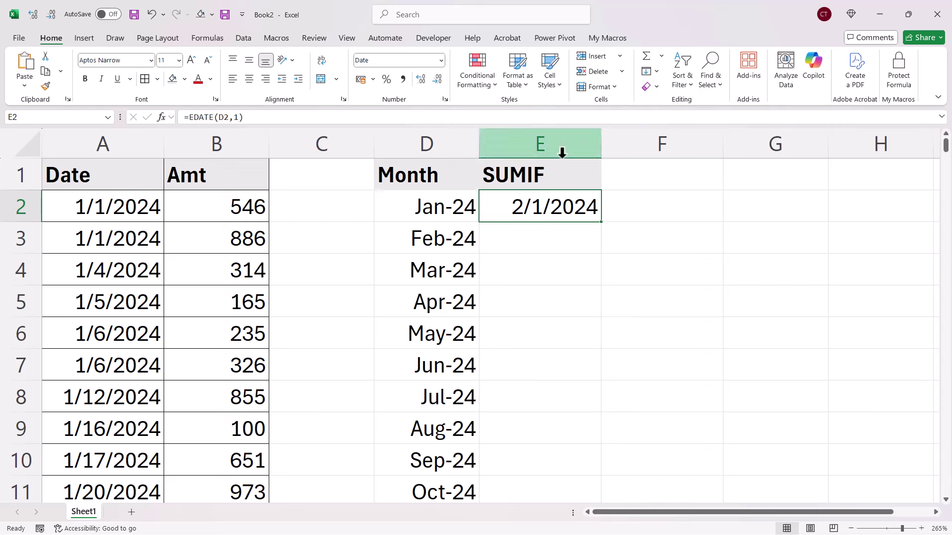
# - Try to extend the EDATE start date in E2 to the range D2:D20
pyautogui.doubleClick(542, 211)
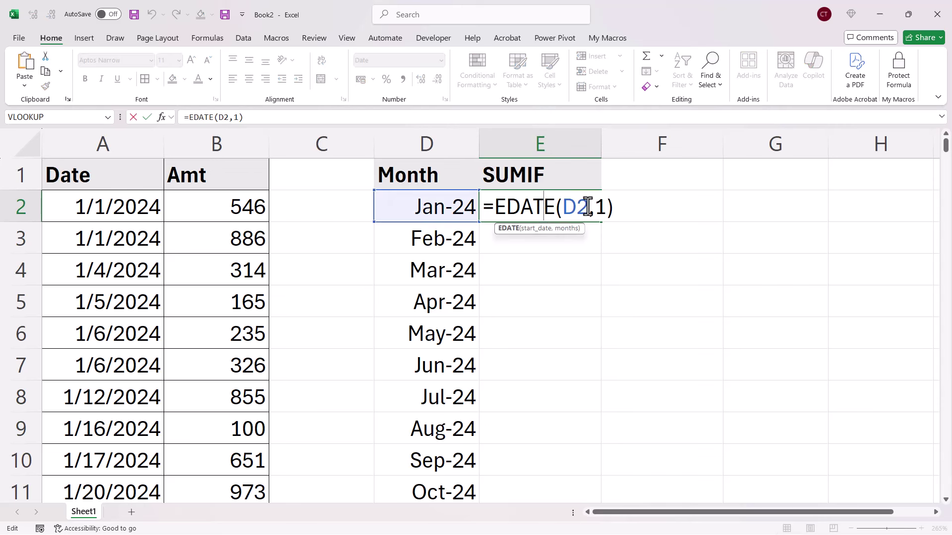
pyautogui.doubleClick(570, 206)
pyautogui.moveTo(476, 218); pyautogui.dragTo(432, 306)
pyautogui.press('Return')
pyautogui.scroll(1, 616, 238)
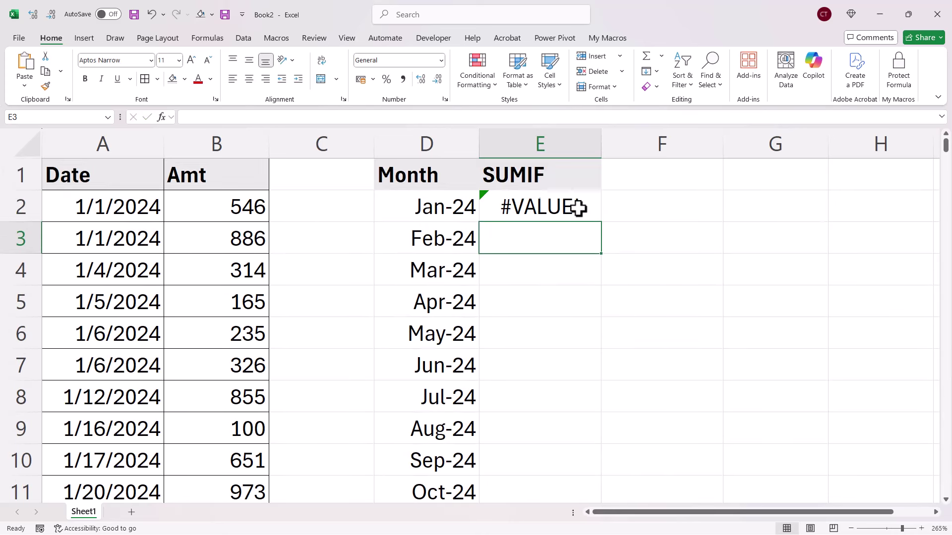
# - Start a BYROW around the EDATE expression in E2, with D2:D20 as its array argument
pyautogui.click(513, 213)
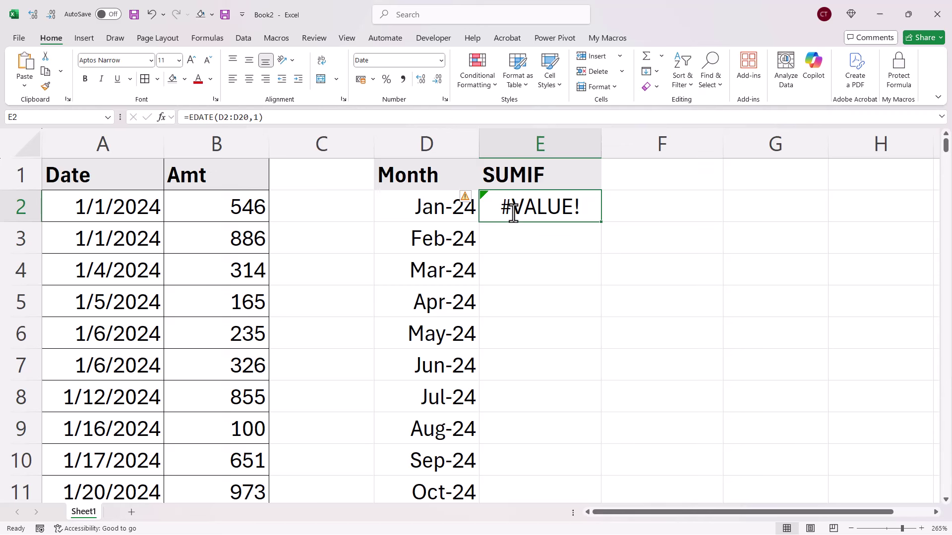
pyautogui.doubleClick(513, 211)
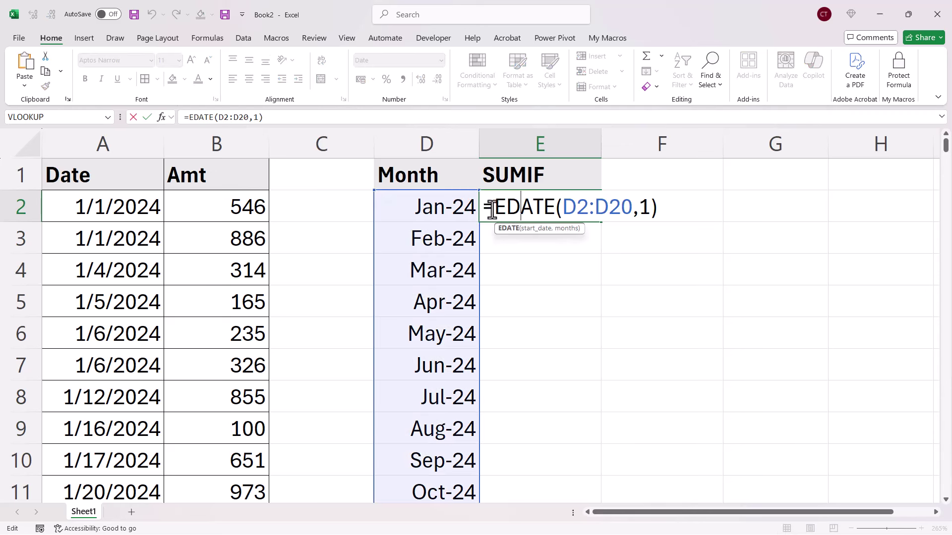
pyautogui.click(492, 209)
pyautogui.write('BYR')
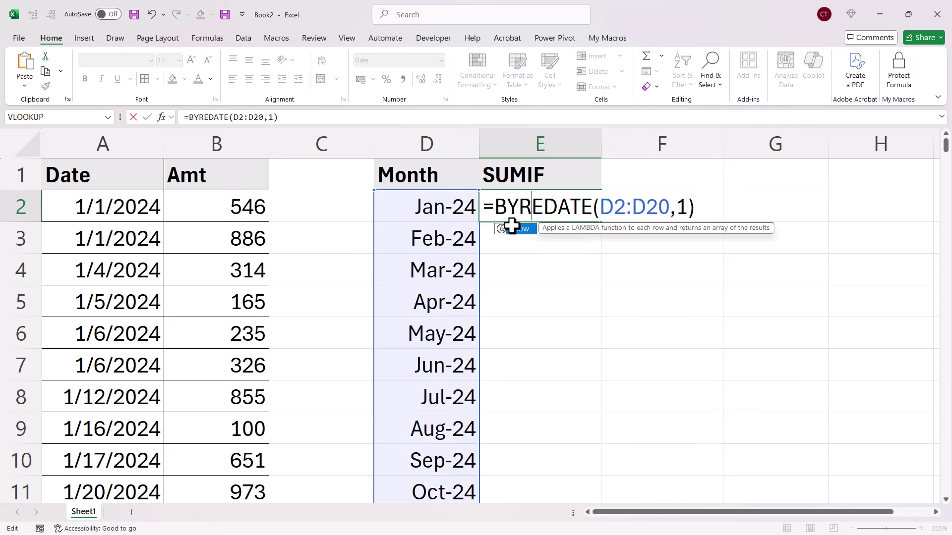
pyautogui.write('OW(')
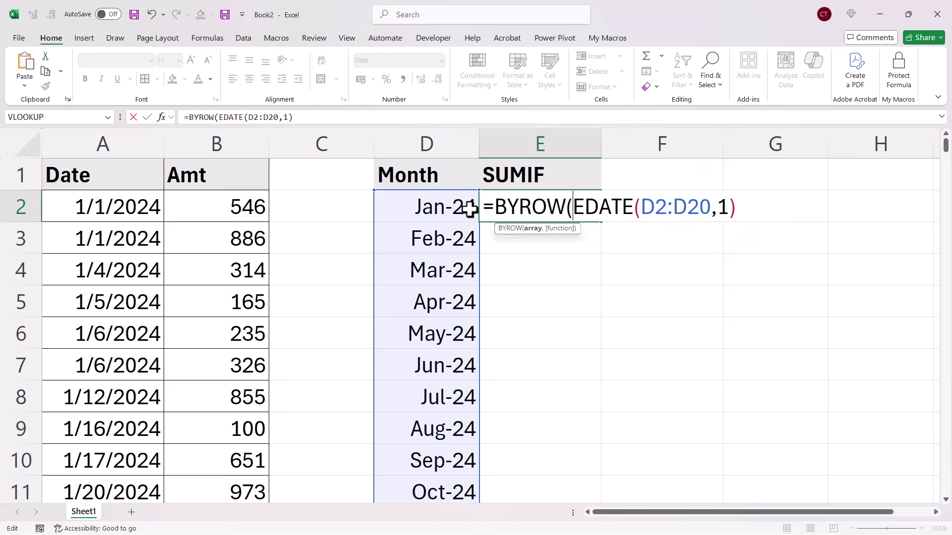
pyautogui.click(449, 202)
pyautogui.hotkey('ctrl', 'shift', 'Down')
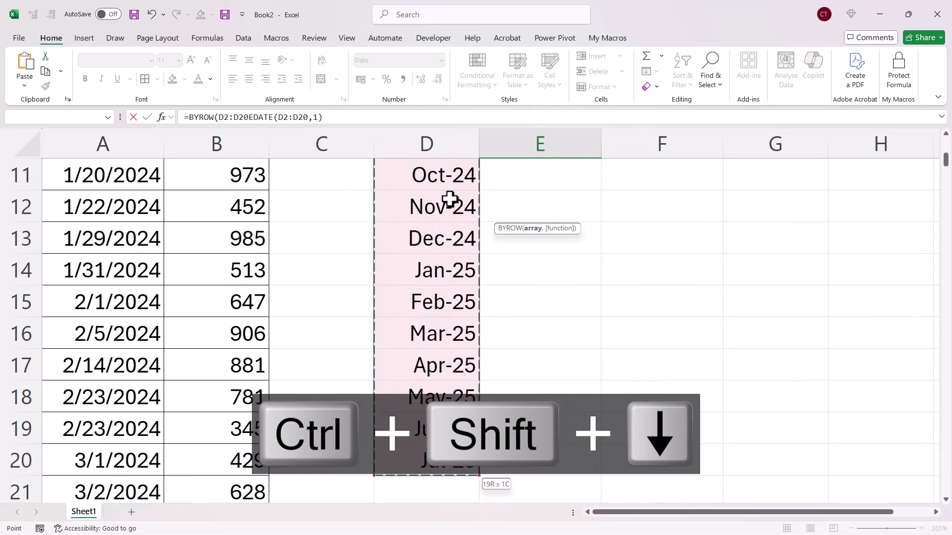
pyautogui.hotkey('ctrl', 'BackSpace')
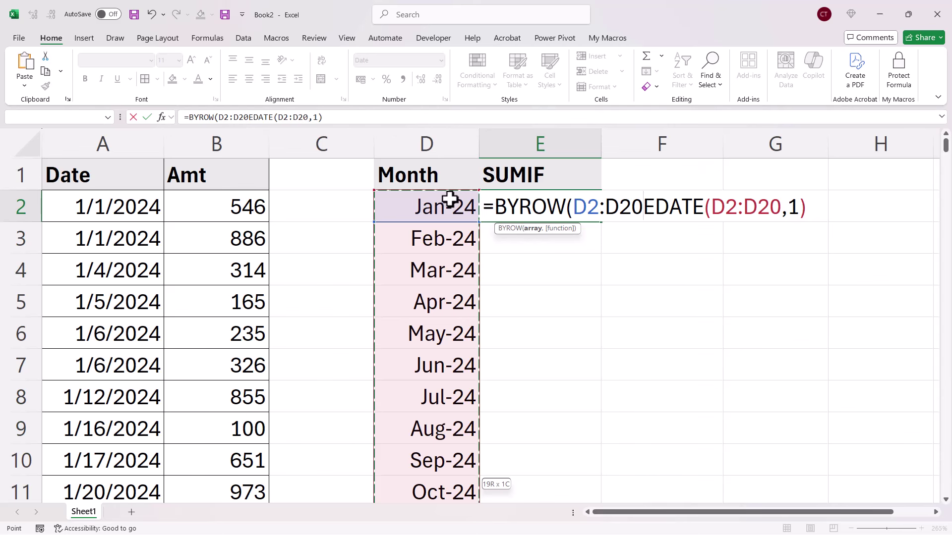
pyautogui.write(',')
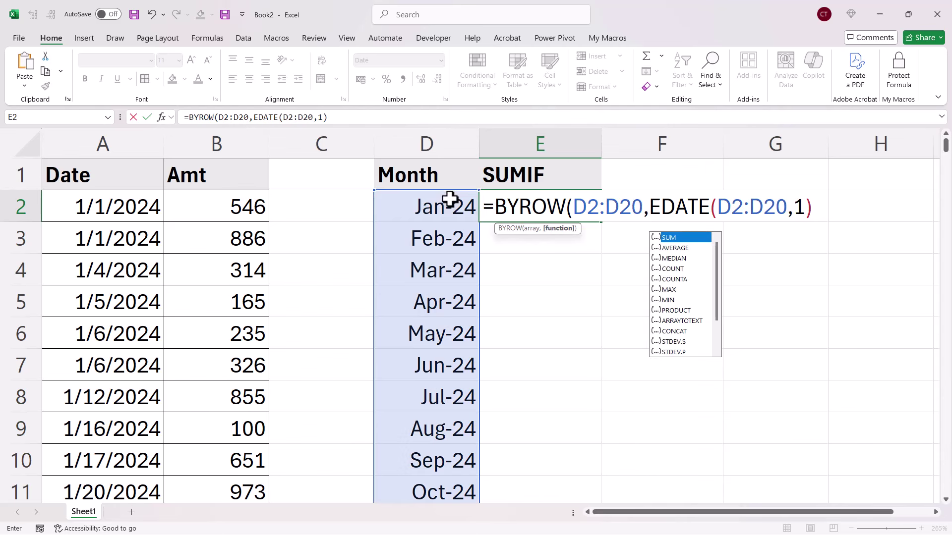
# - Add a LAMBDA with parameter d to the BYROW, completing E2 as =BYROW(D2:D20,LAMBDA(d,EDATE(d,1)))
pyautogui.write('lambda')
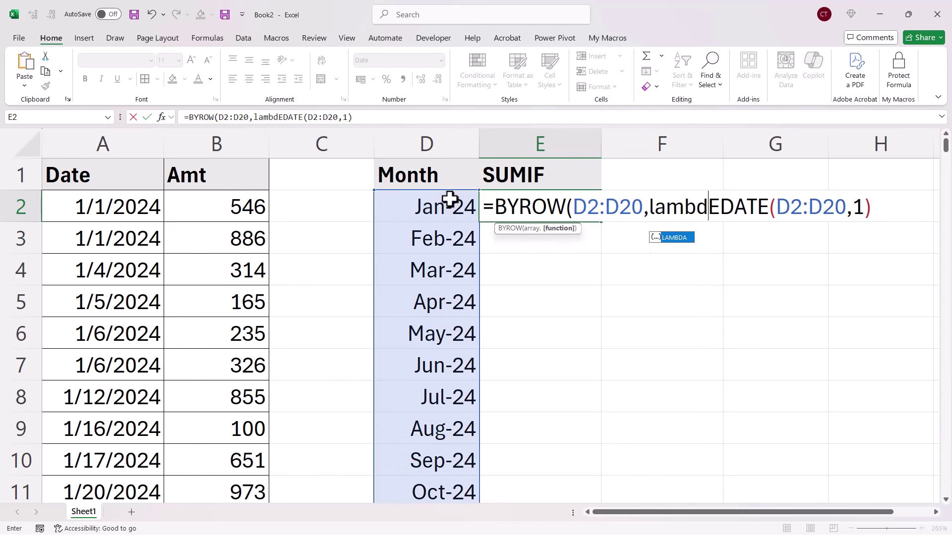
pyautogui.write('(')
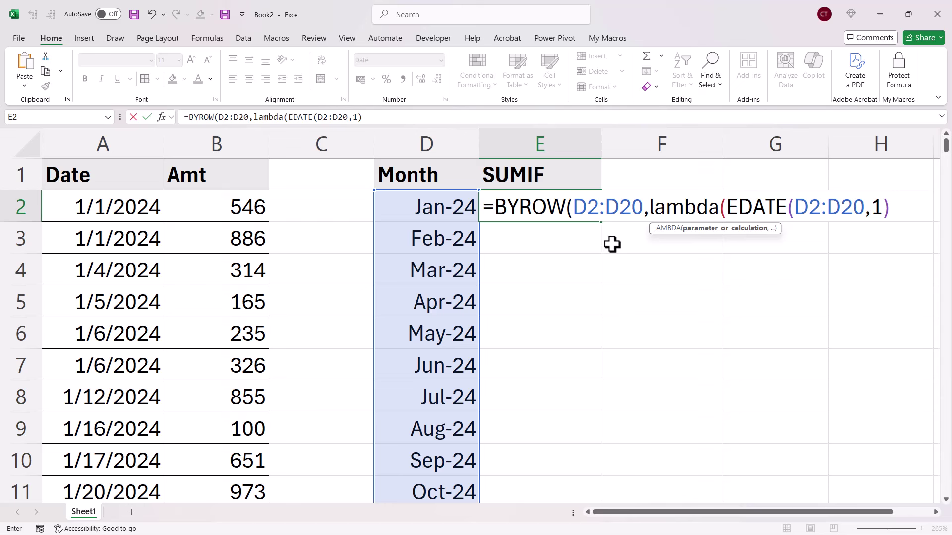
pyautogui.write('d,')
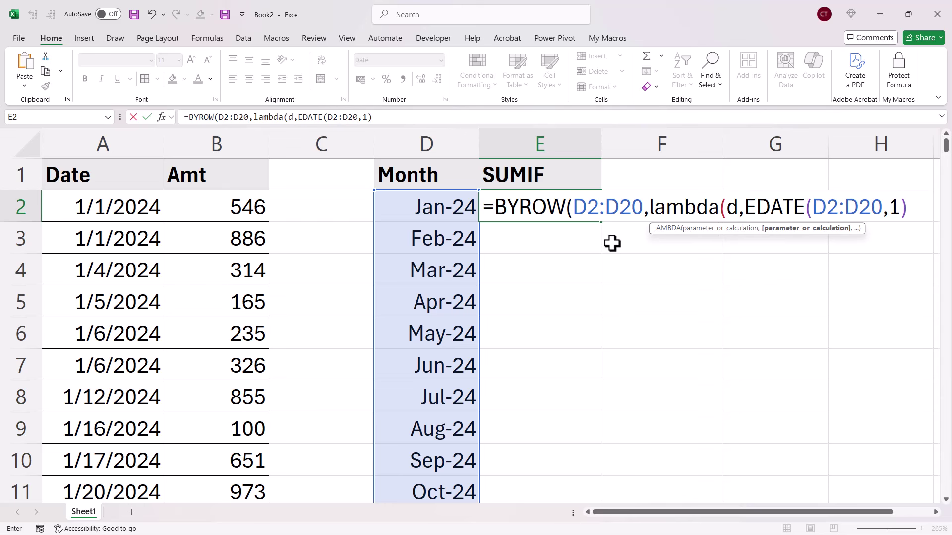
pyautogui.moveTo(816, 205); pyautogui.dragTo(882, 205)
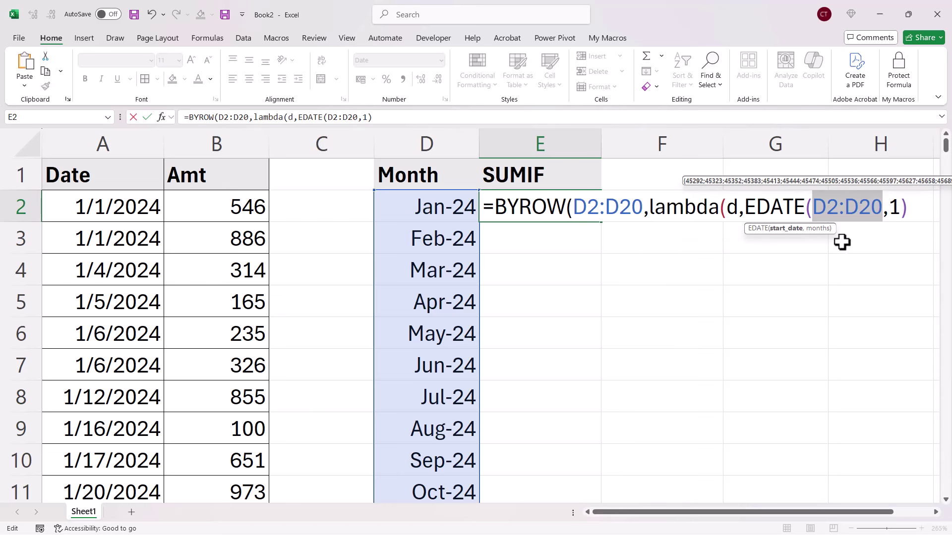
pyautogui.write('d')
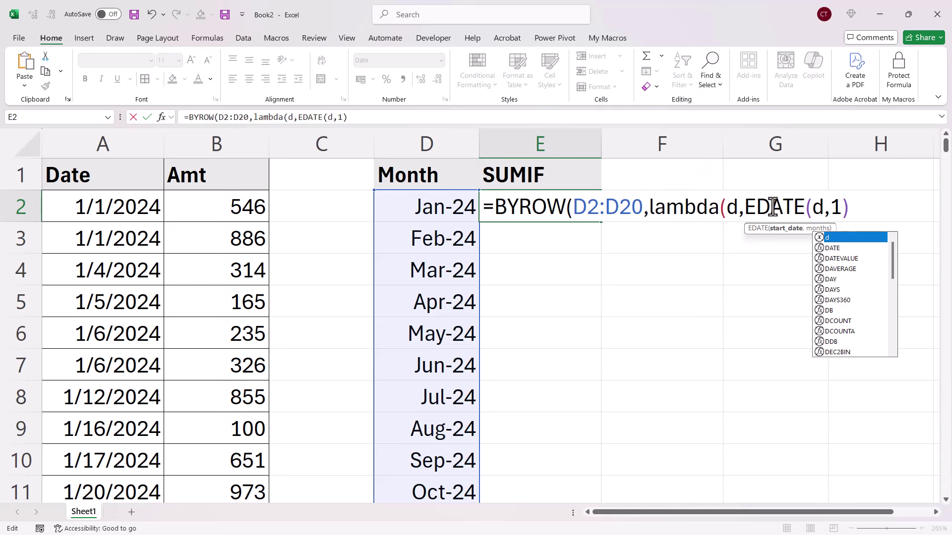
pyautogui.click(854, 213)
pyautogui.write('))')
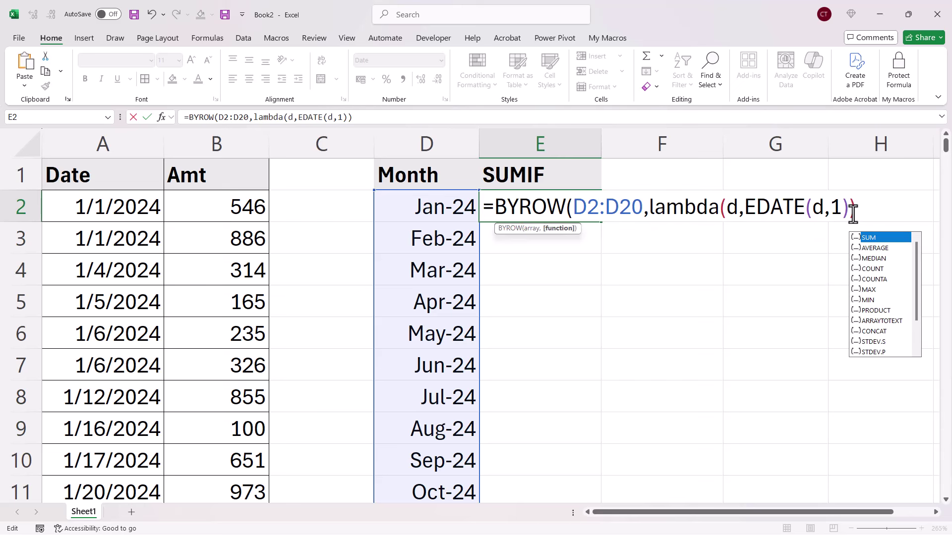
pyautogui.press('Return')
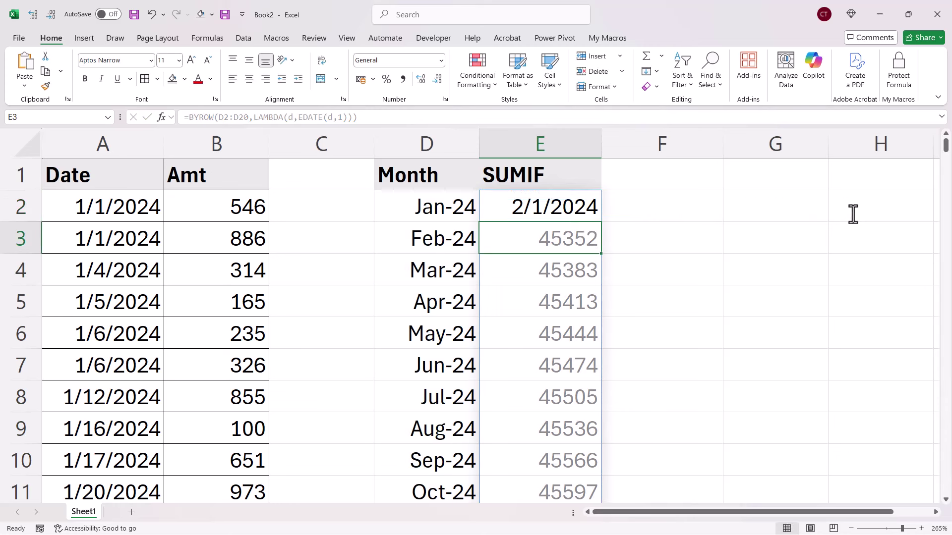
# - Preview the spilled results in E2:E20 as Short Date and set their number format back to General
pyautogui.click(595, 207)
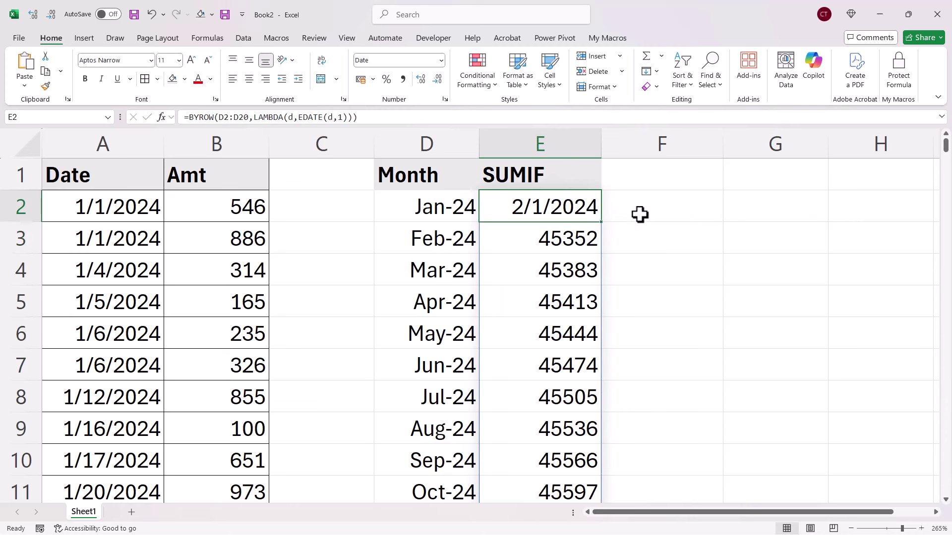
pyautogui.hotkey('ctrl', 'shift', 'Down')
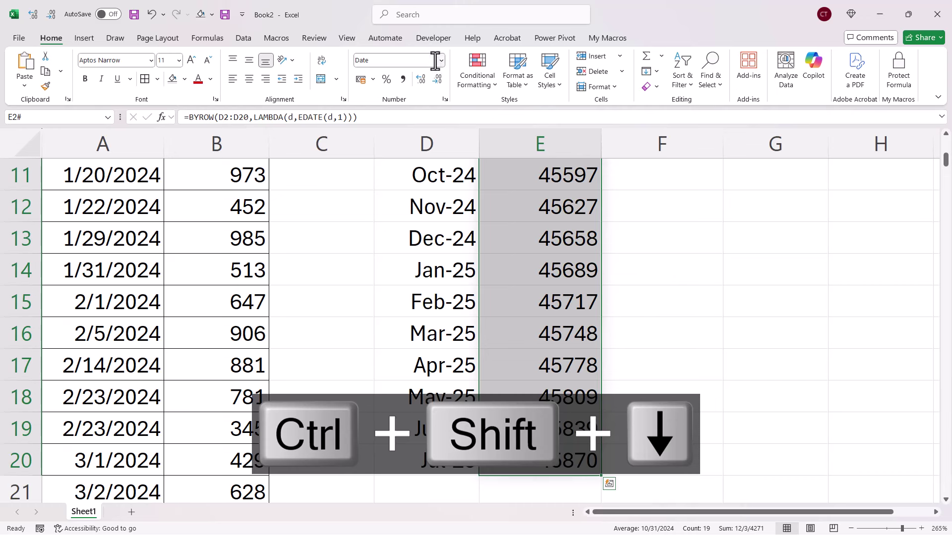
pyautogui.click(441, 60)
pyautogui.click(384, 198)
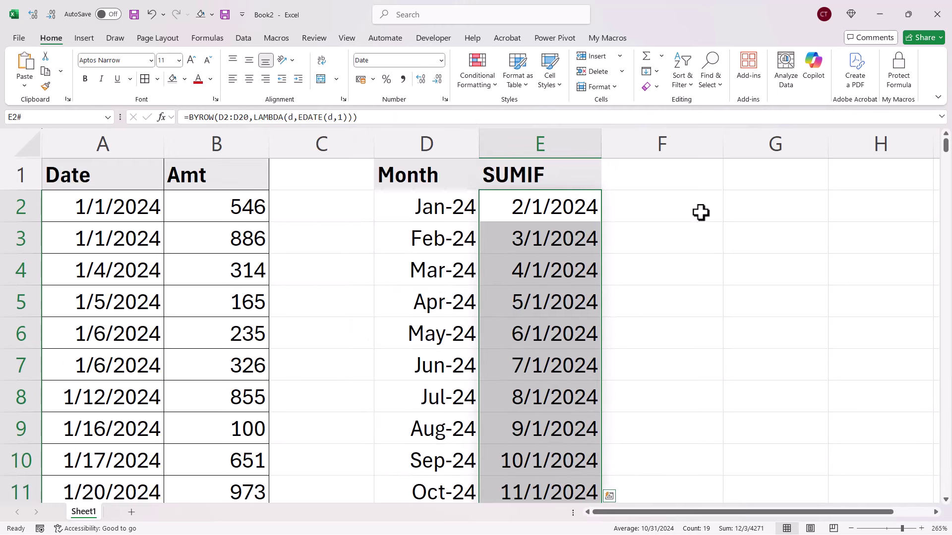
pyautogui.click(441, 60)
pyautogui.click(432, 82)
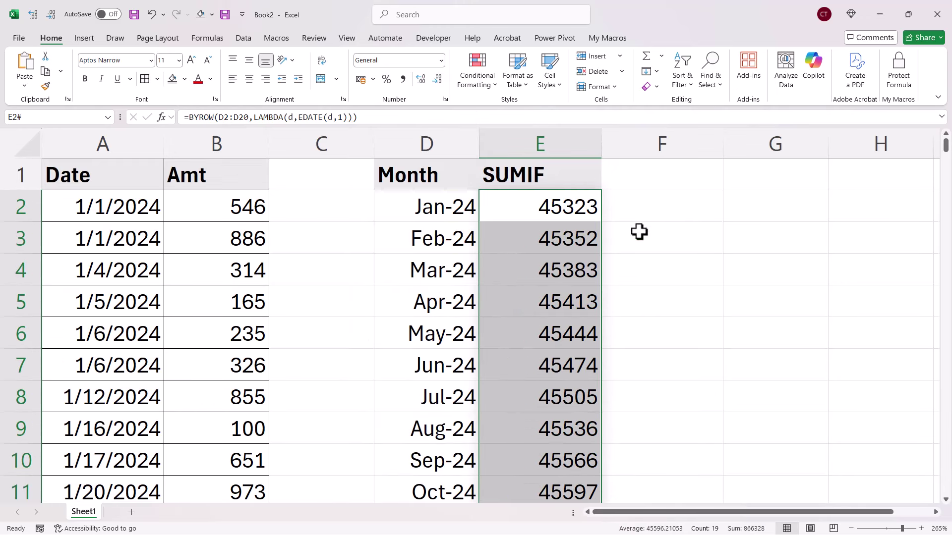
# - Start a SUMIFS around the BYROW expression in E2, with the amounts B2:B251 as its sum range
pyautogui.doubleClick(489, 210)
pyautogui.click(492, 211)
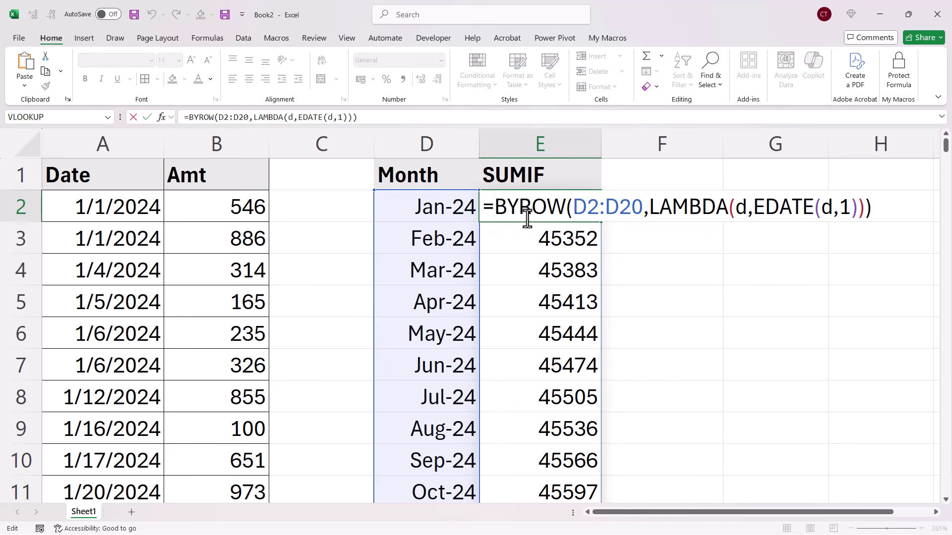
pyautogui.write('S')
pyautogui.write('UMI')
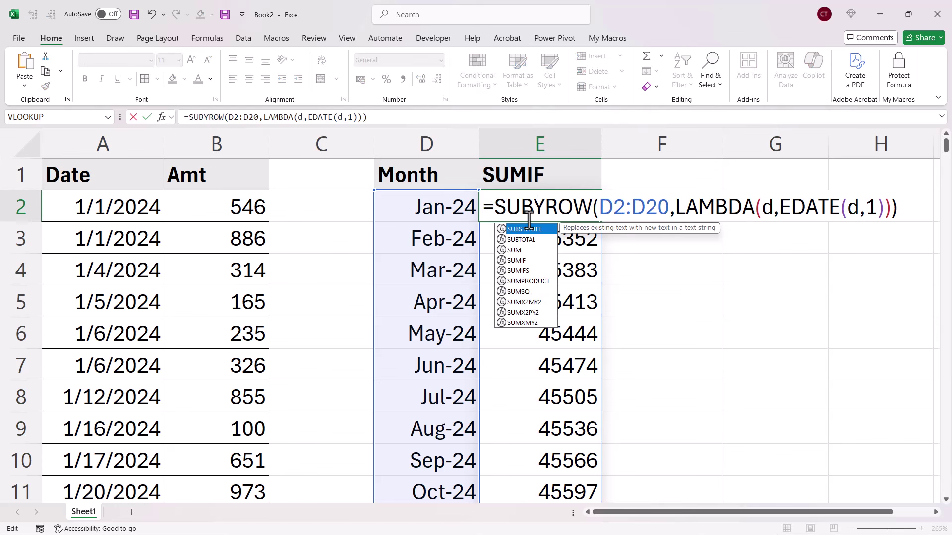
pyautogui.write('FS(')
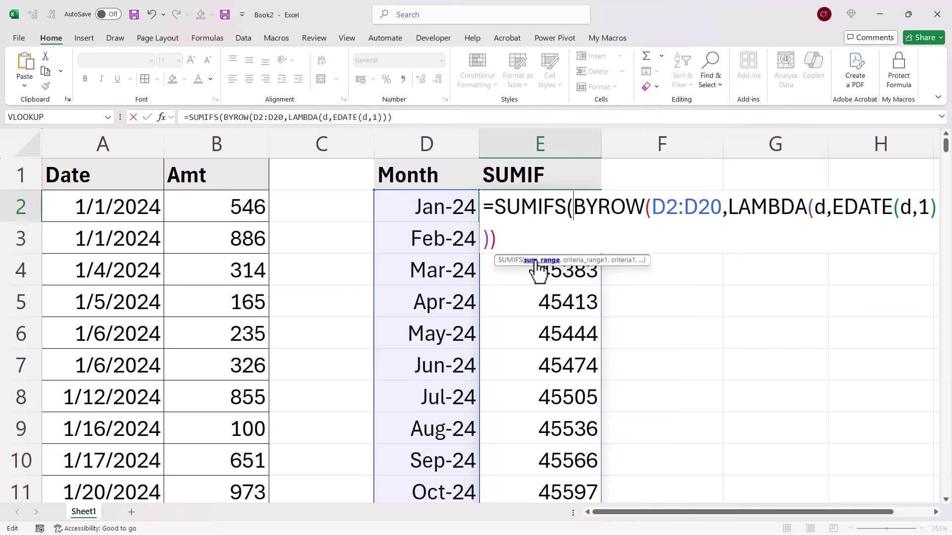
pyautogui.click(237, 208)
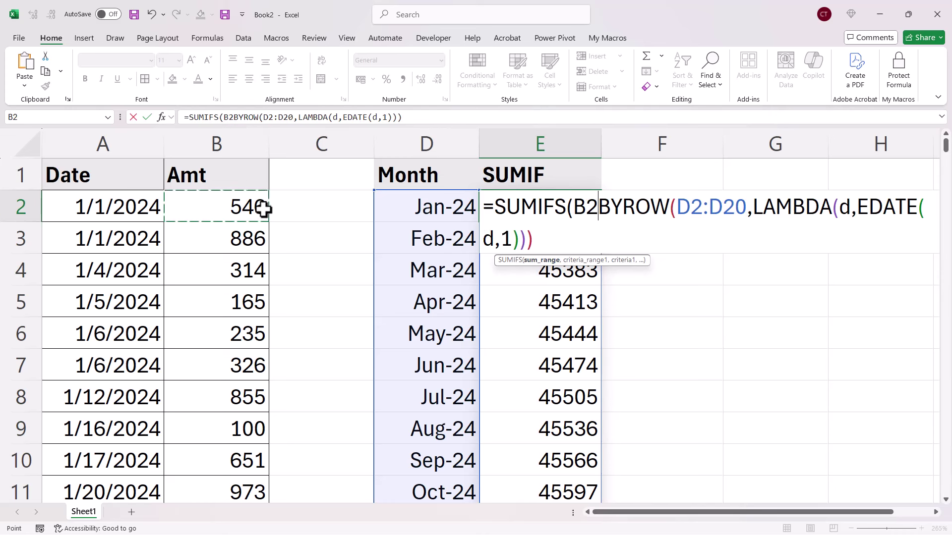
pyautogui.hotkey('ctrl', 'shift', 'Down')
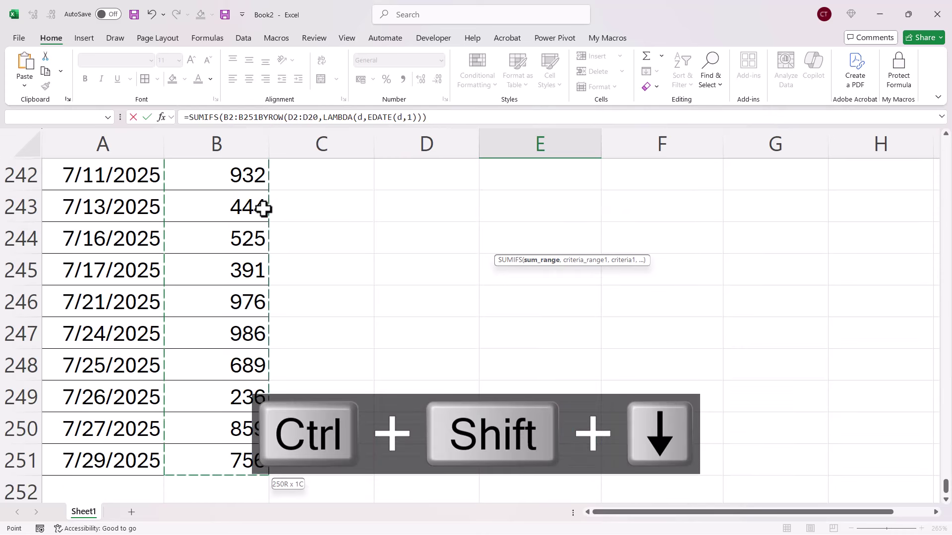
pyautogui.hotkey('ctrl', 'BackSpace')
pyautogui.write(',')
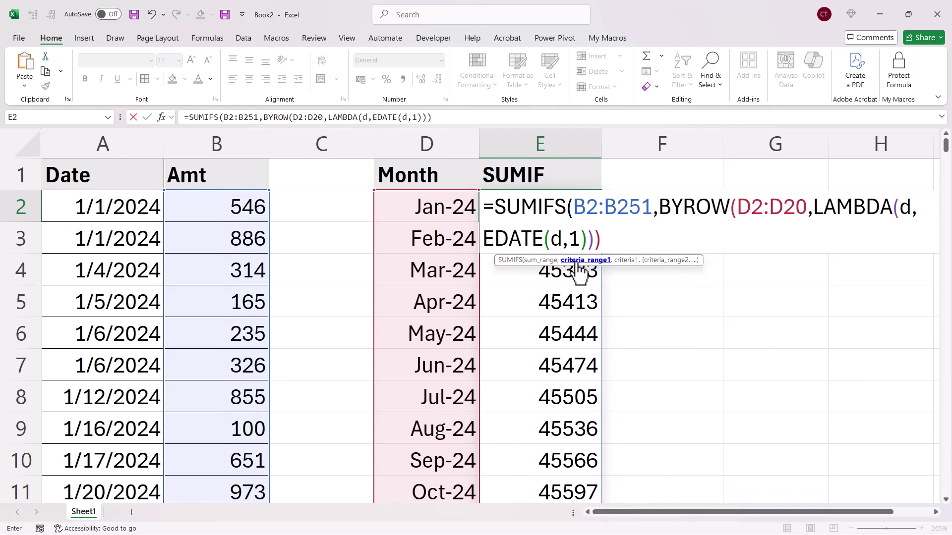
# - Add the dates A2:A251 as the first criteria range of the SUMIFS in E2
pyautogui.click(106, 202)
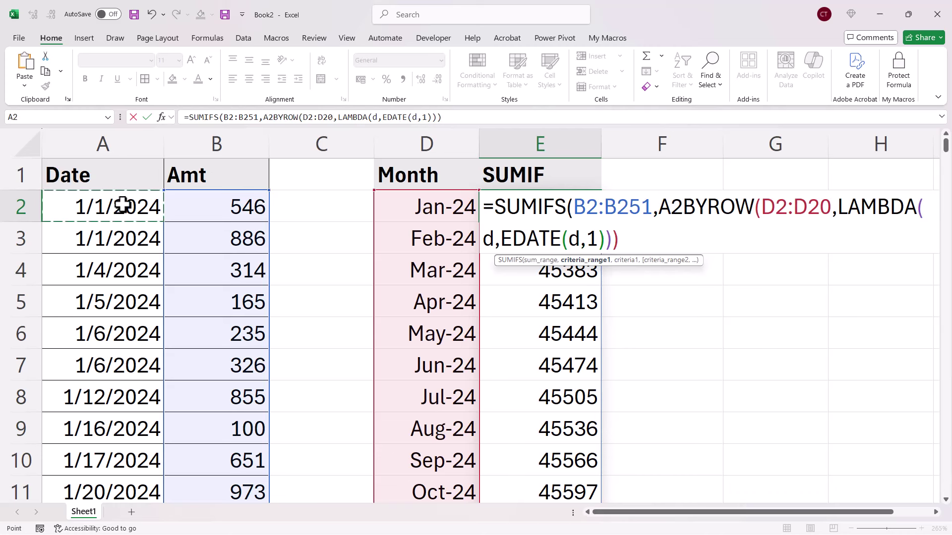
pyautogui.hotkey('ctrl', 'shift', 'Down')
pyautogui.hotkey('ctrl', 'BackSpace')
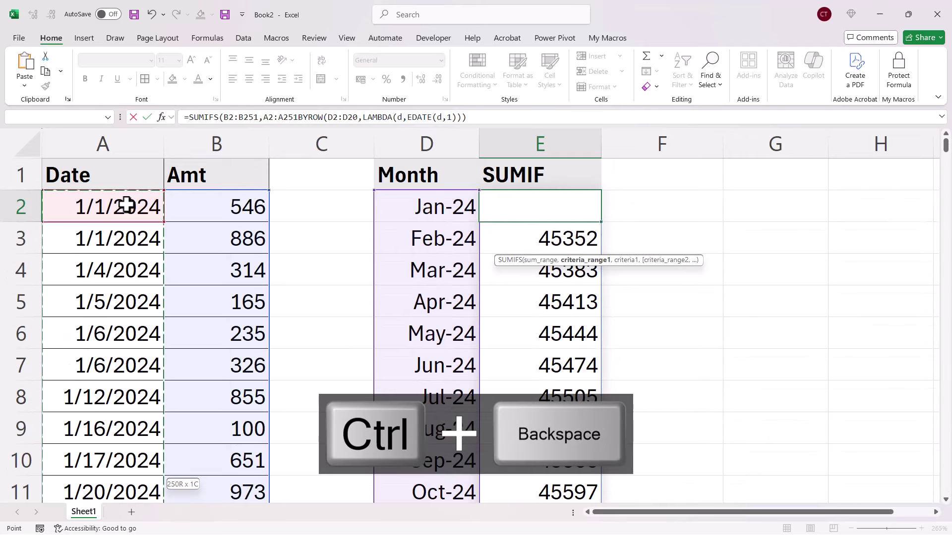
pyautogui.write(',')
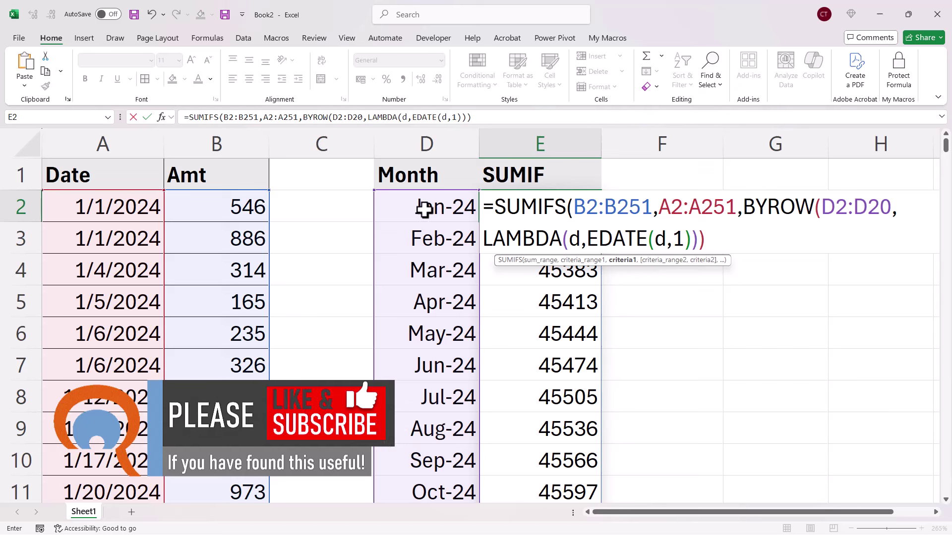
# - Enter ">="&D2:D20 as the first SUMIFS criterion, so dates fall on or after each month's start
pyautogui.write('"')
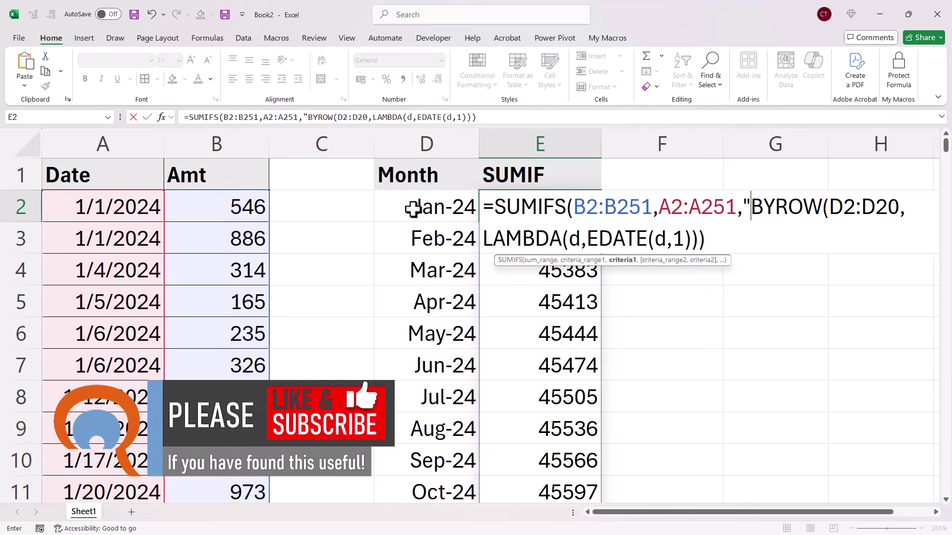
pyautogui.write('>')
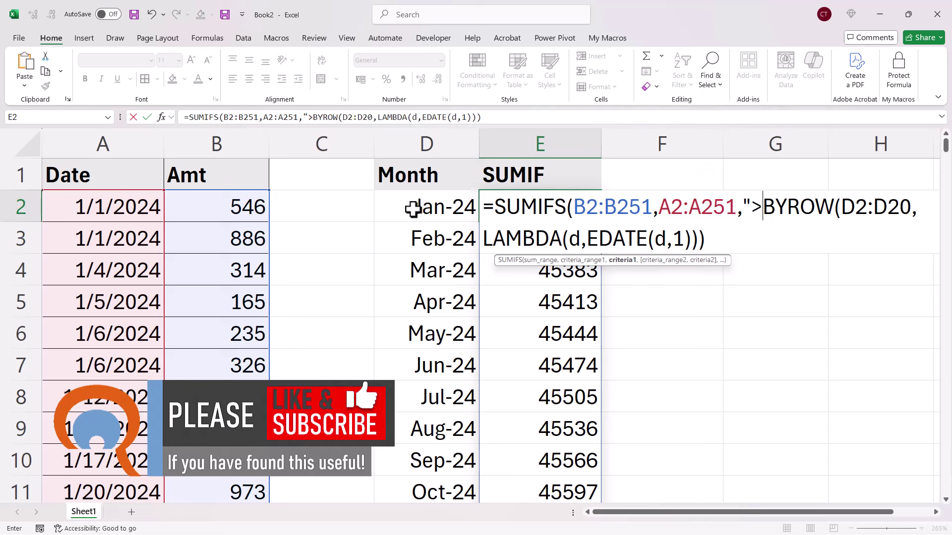
pyautogui.write('="')
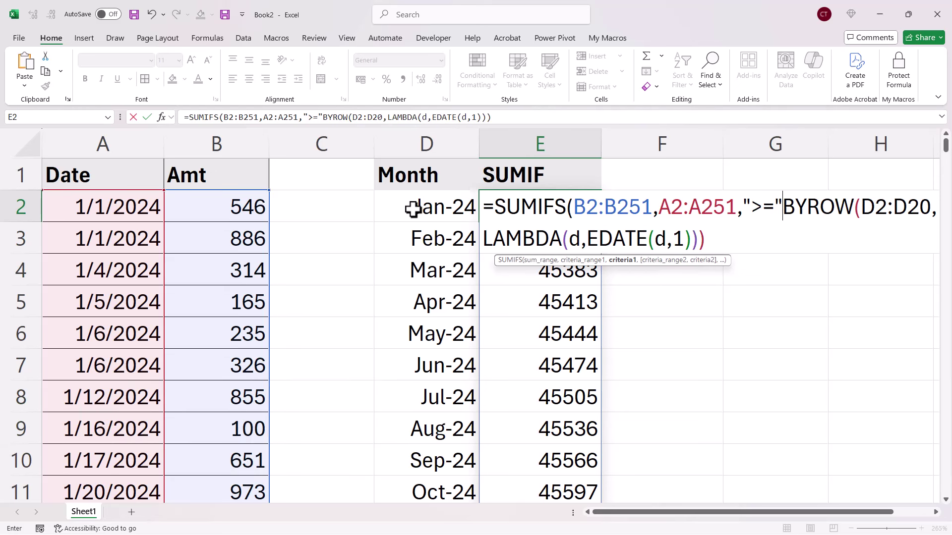
pyautogui.write('&')
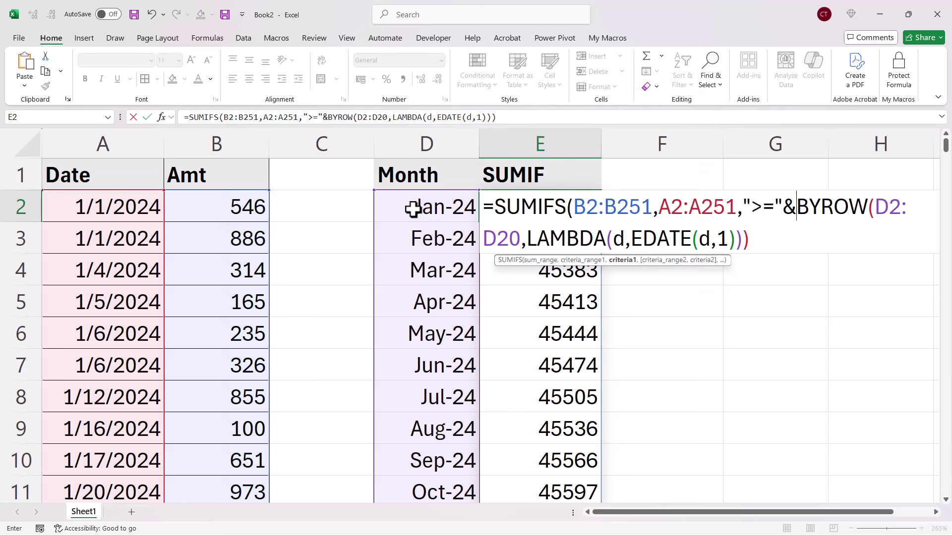
pyautogui.click(415, 209)
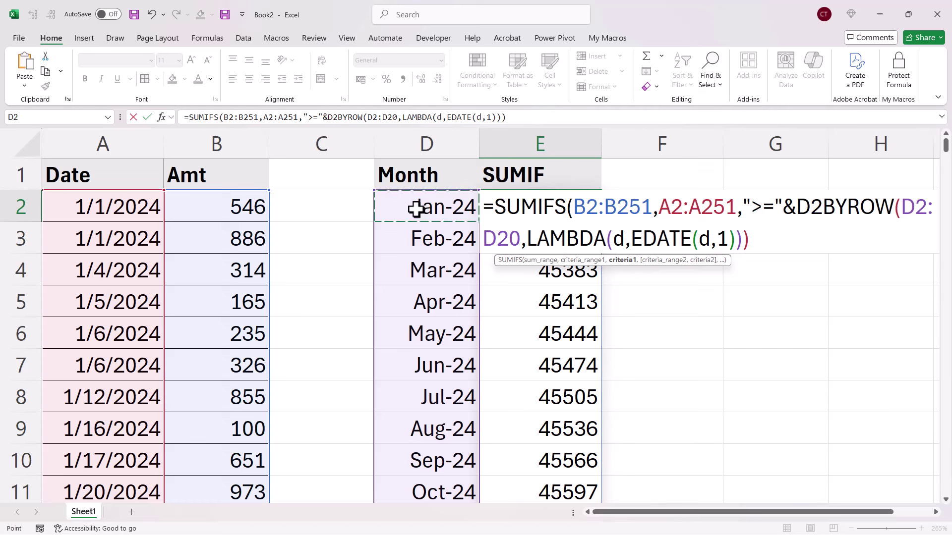
pyautogui.hotkey('ctrl', 'shift', 'Down')
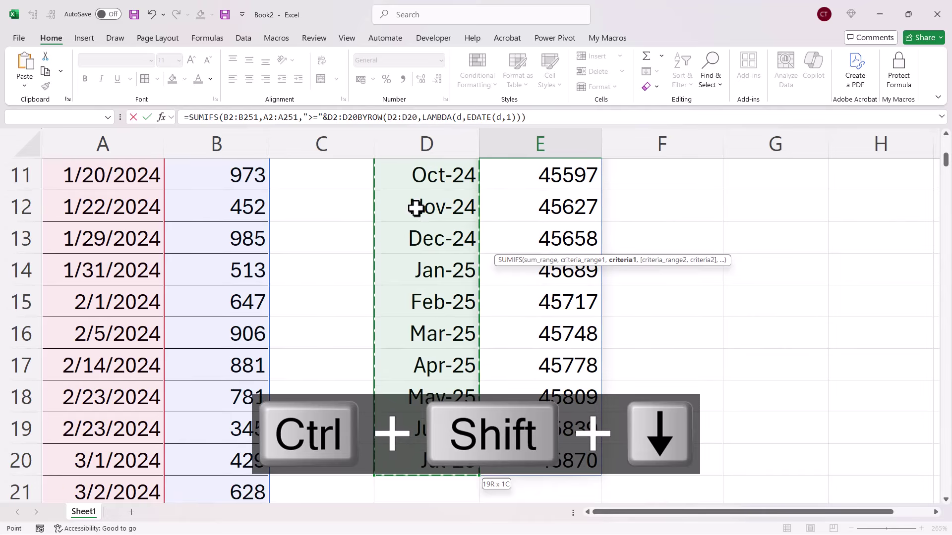
pyautogui.hotkey('ctrl', 'BackSpace')
pyautogui.write(',')
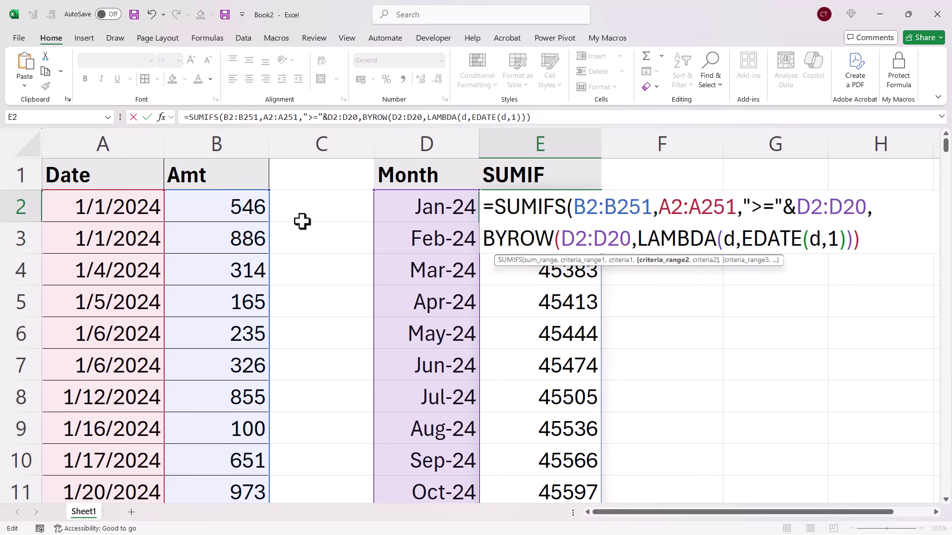
# - Add the dates A2:A251 again as the second criteria range of the SUMIFS
pyautogui.click(118, 209)
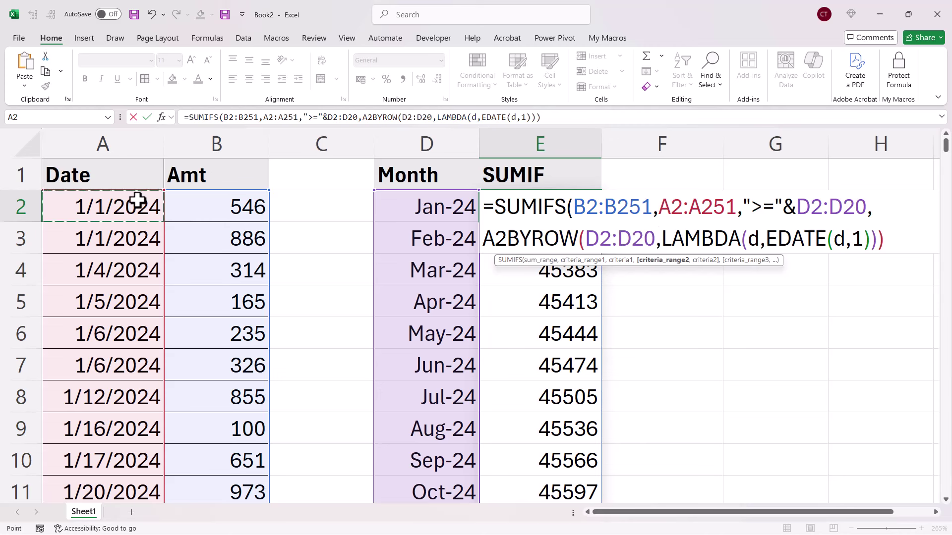
pyautogui.hotkey('ctrl', 'shift', 'Down')
pyautogui.hotkey('ctrl', 'BackSpace')
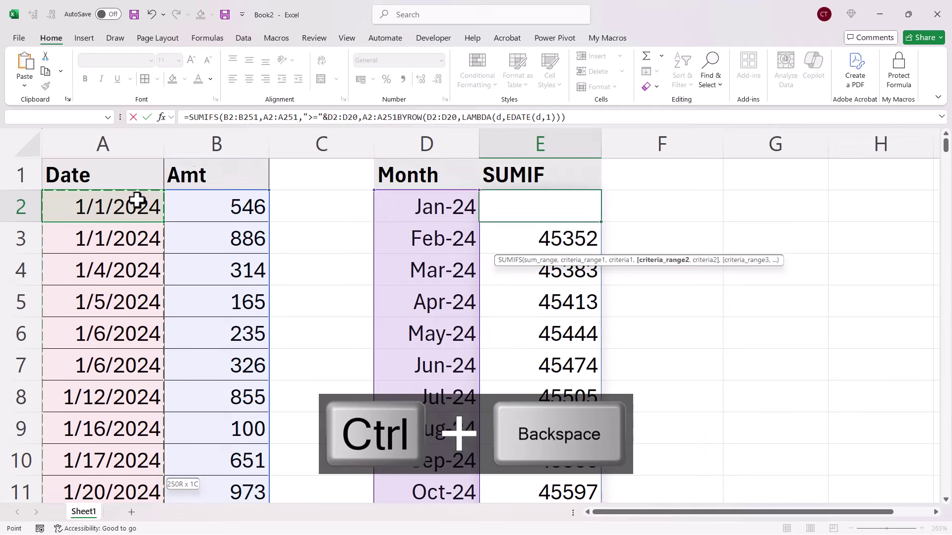
pyautogui.write(',')
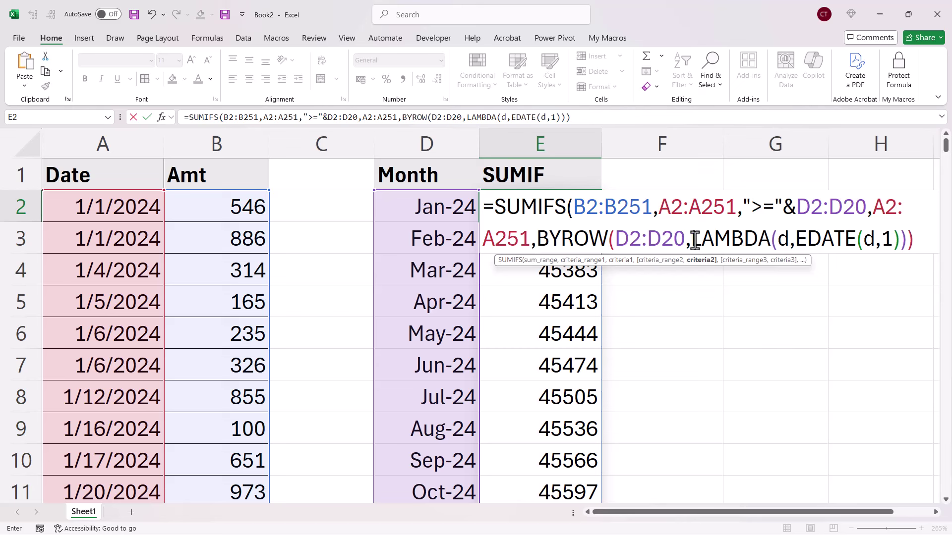
# - Put "<"& before the BYROW expression as the second criterion, close the SUMIFS and commit the formula in E2
pyautogui.write('"')
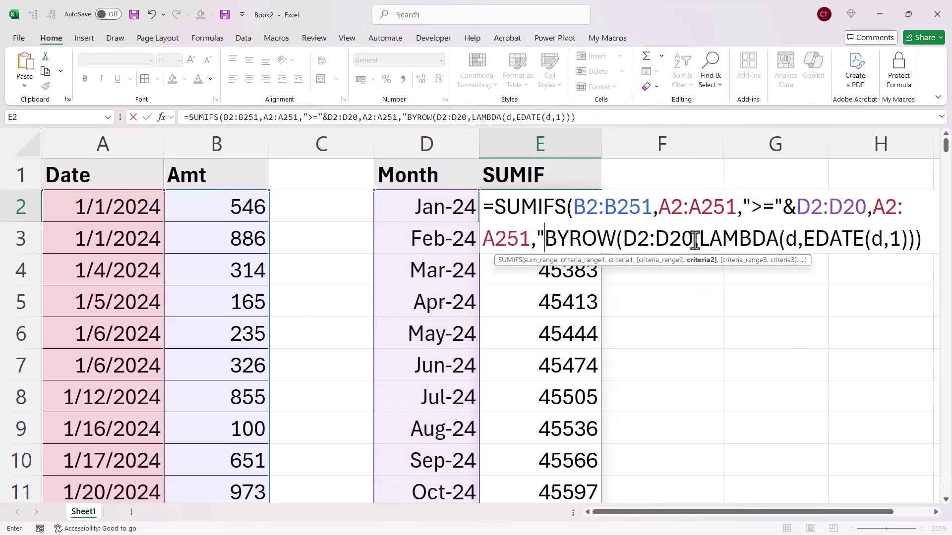
pyautogui.write('<"')
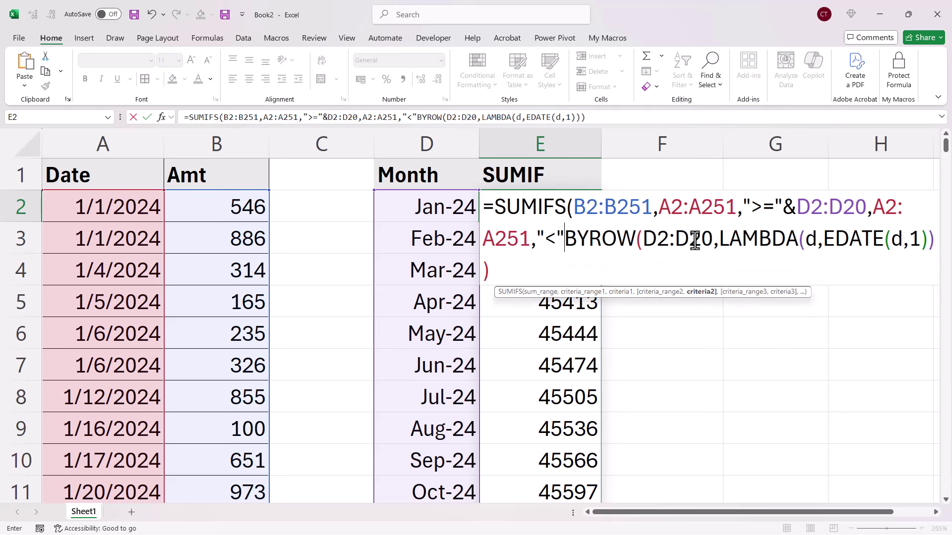
pyautogui.write('&')
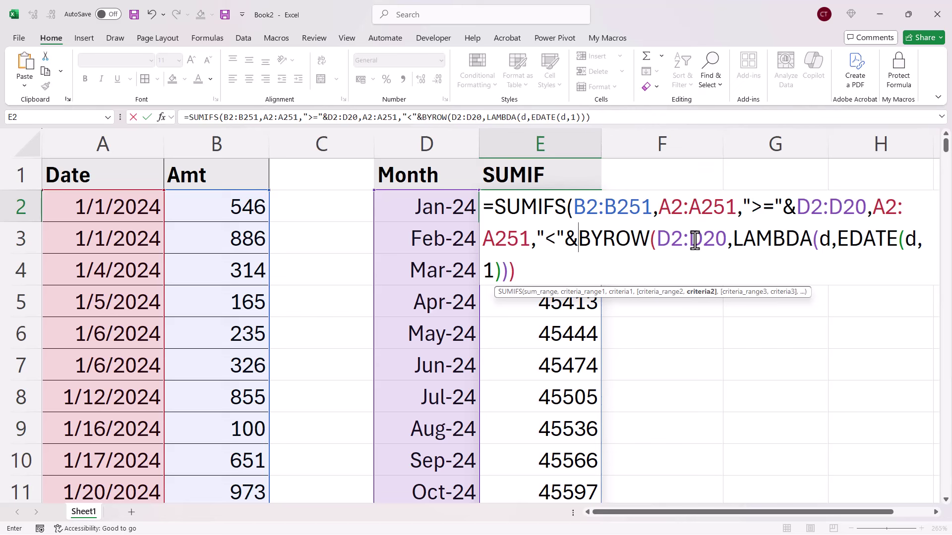
pyautogui.click(526, 266)
pyautogui.write(')')
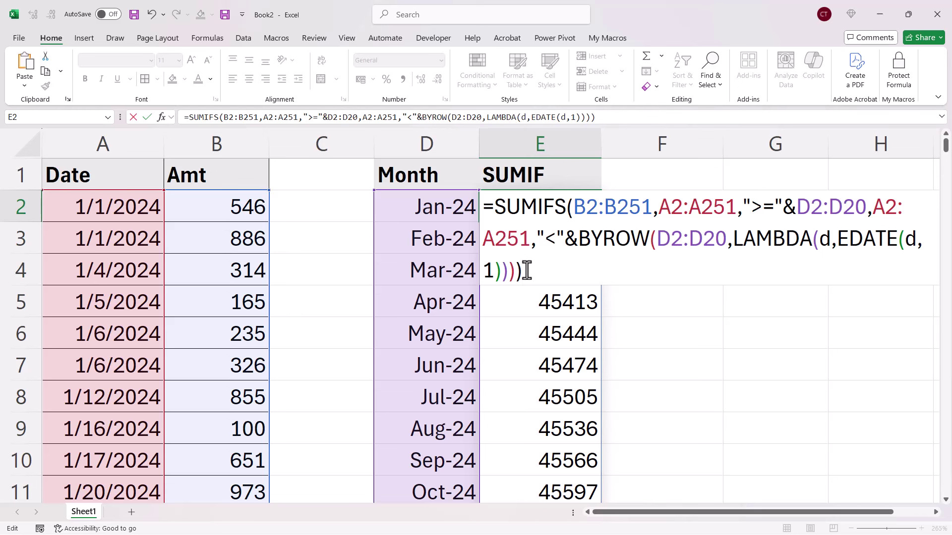
pyautogui.press('Return')
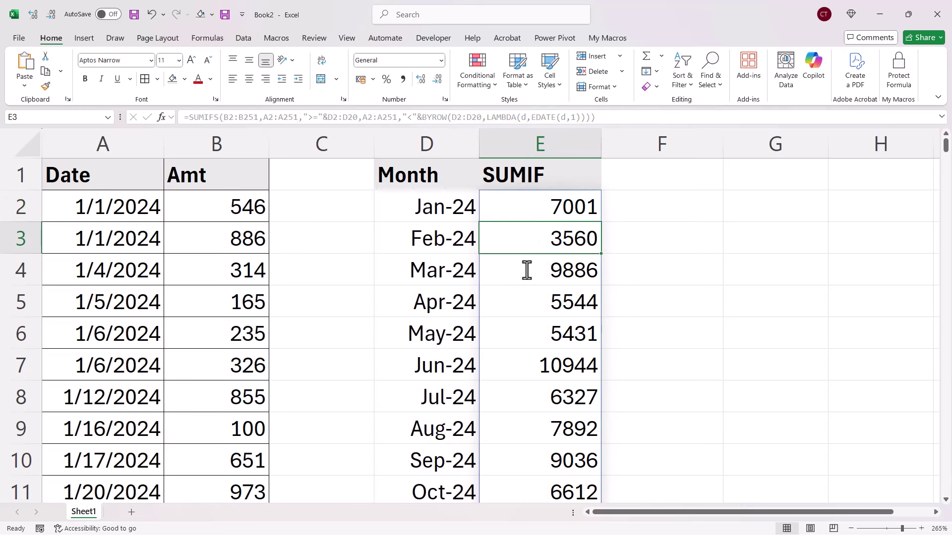